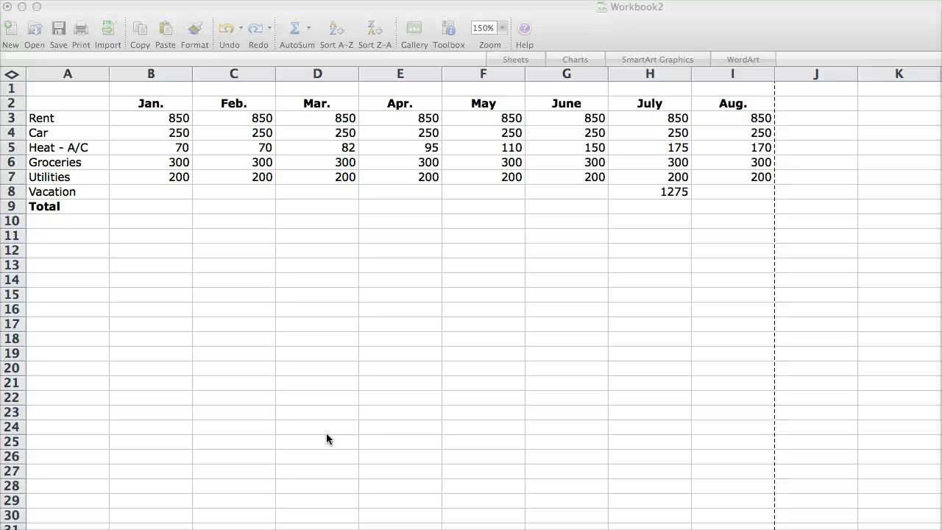
Collapse the Page Setup options in the formatting tools
scroll(337, 428, "down", 2)
scroll(338, 428, "up", 2)
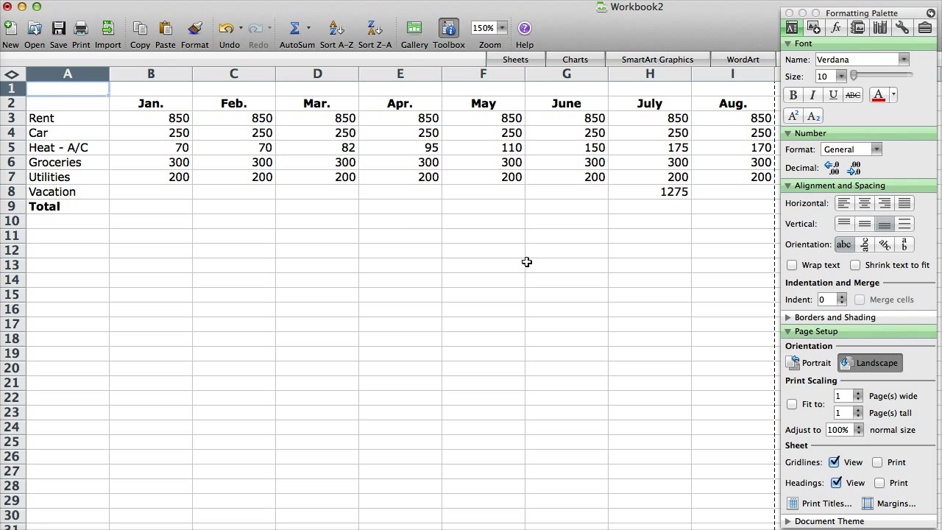
left_click(807, 333)
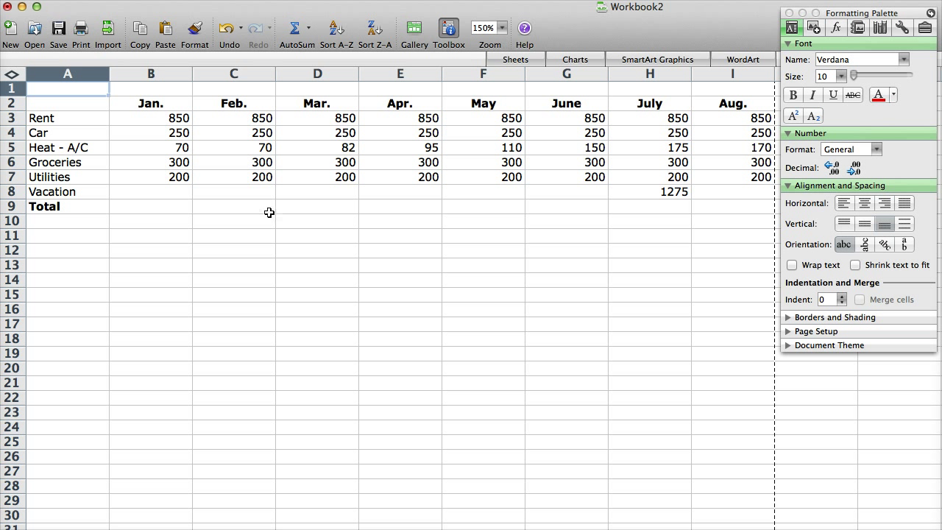
left_click(118, 91)
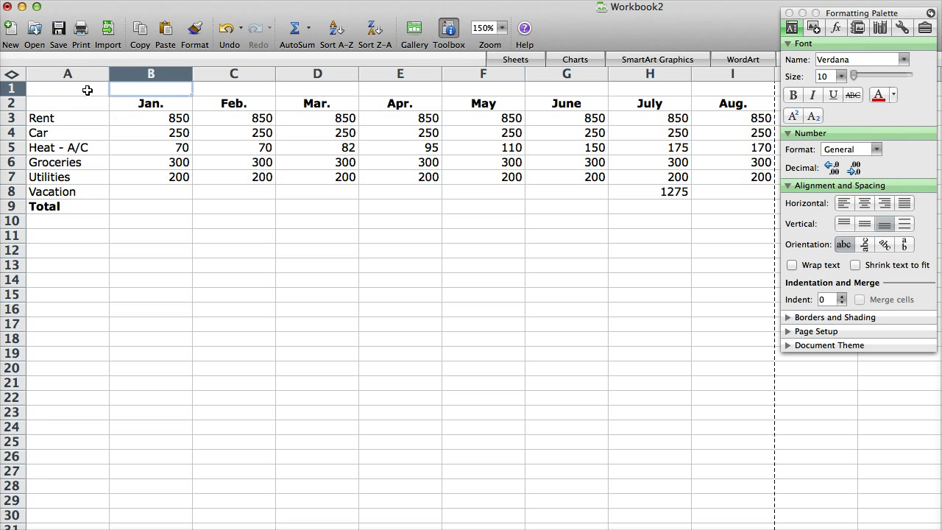
left_click(84, 89)
left_click(139, 88)
left_click(231, 91)
left_click(326, 93)
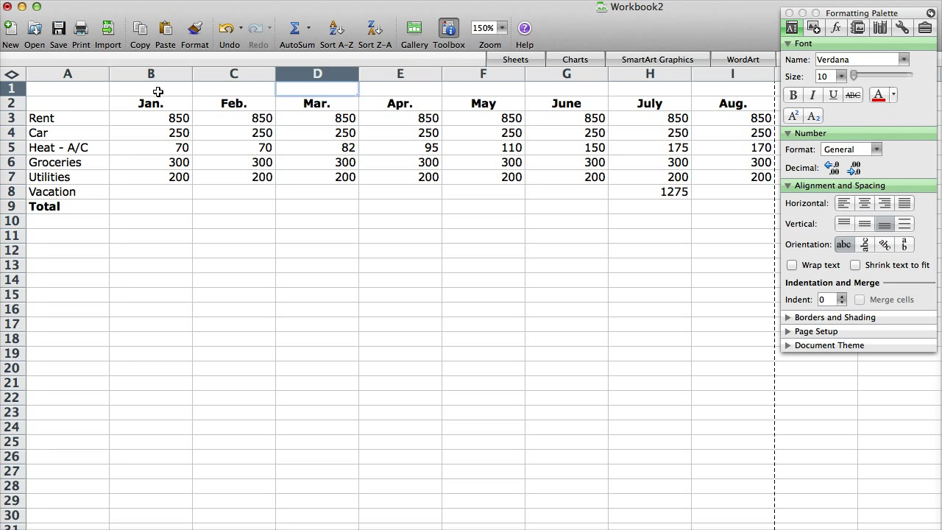
Enter the title "Family Budget 2012" in cell A1
left_click(101, 92)
type("Fami")
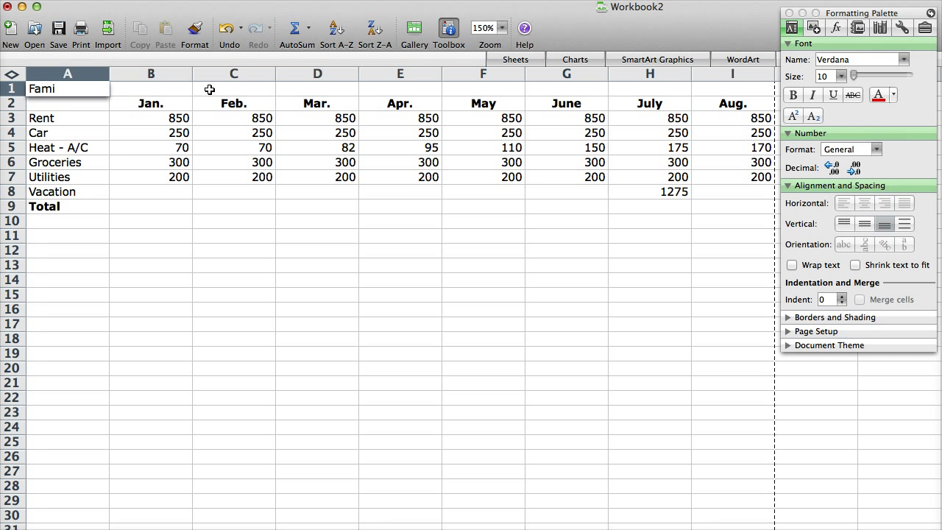
type("ly Budget ")
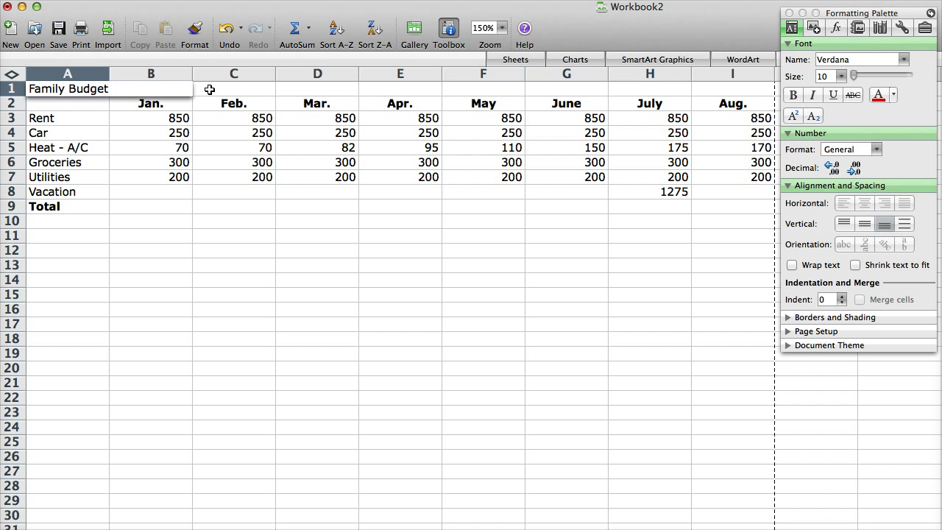
type("2012")
key("Return")
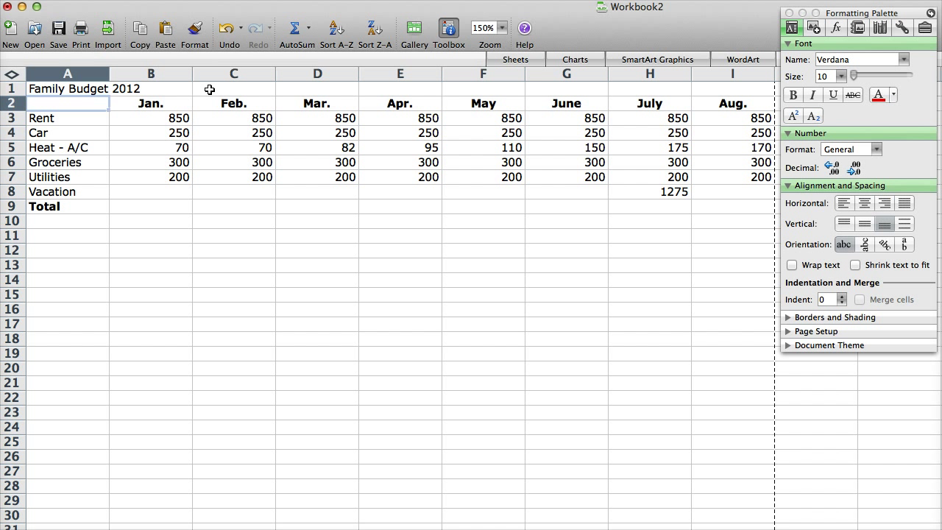
Make the "Family Budget 2012" title in A1 bold and enlarge its font size
key("super+b")
left_click(209, 89)
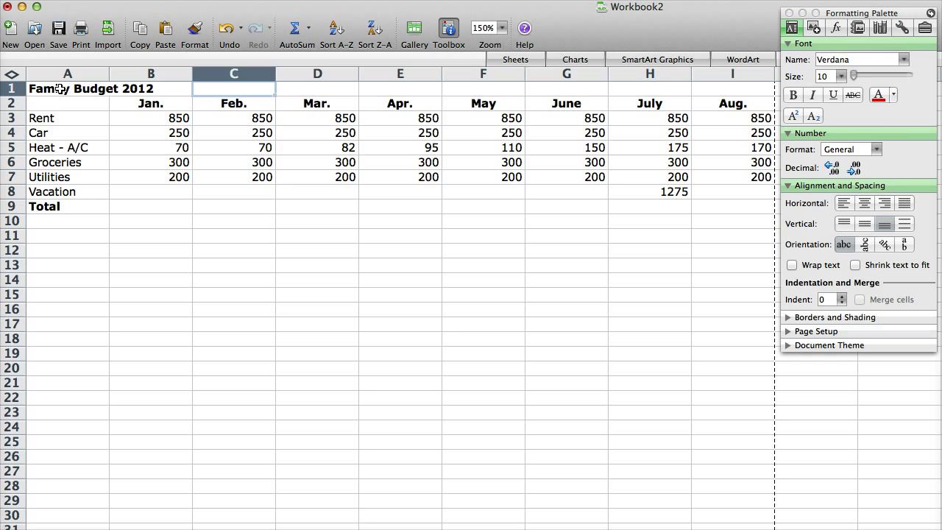
left_click(60, 88)
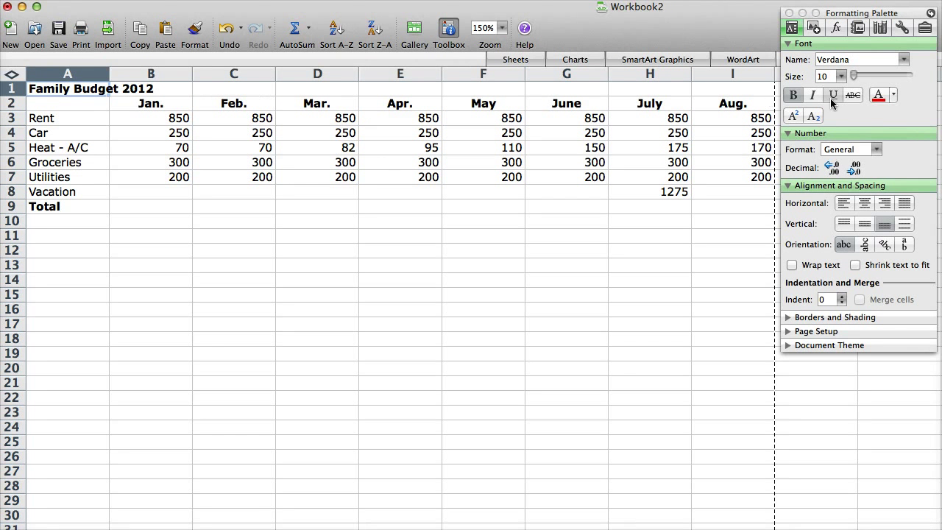
left_click(841, 76)
left_click(830, 177)
left_click(266, 170)
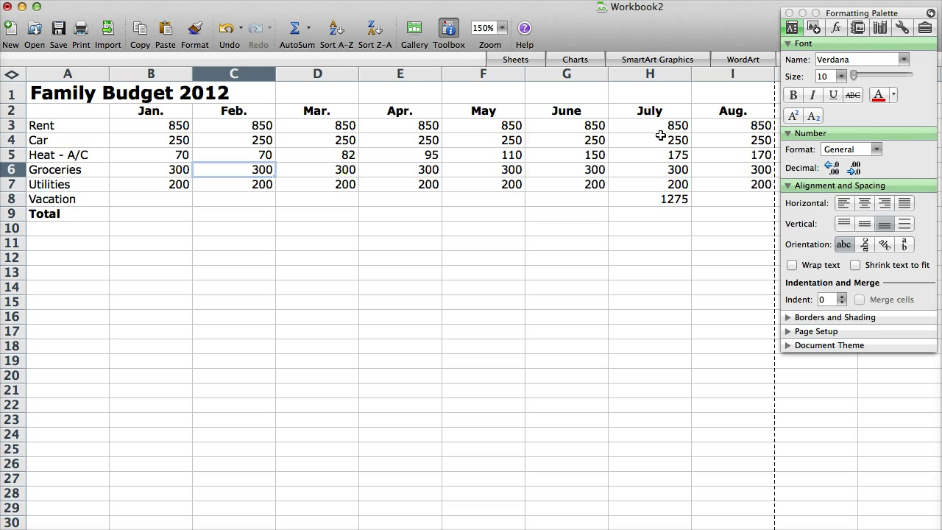
left_click_drag(159, 112, 736, 109)
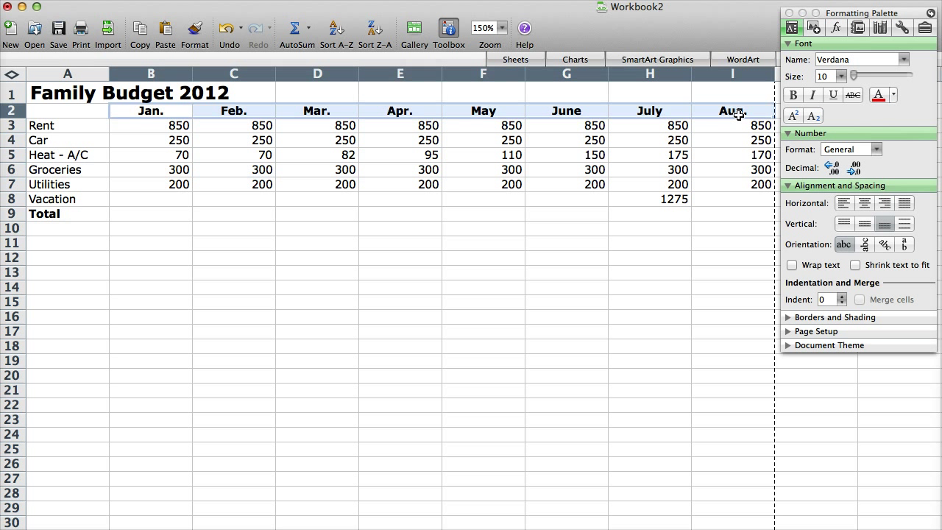
left_click(514, 169)
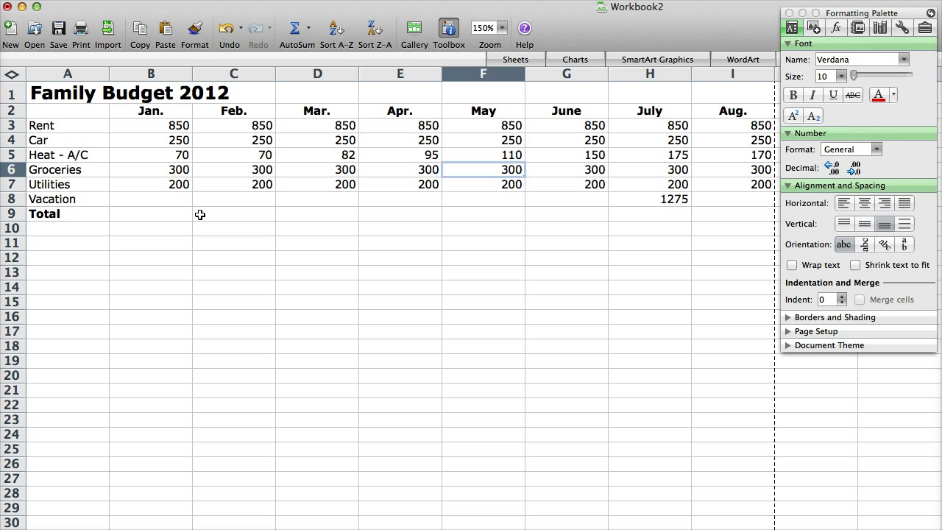
left_click(406, 238)
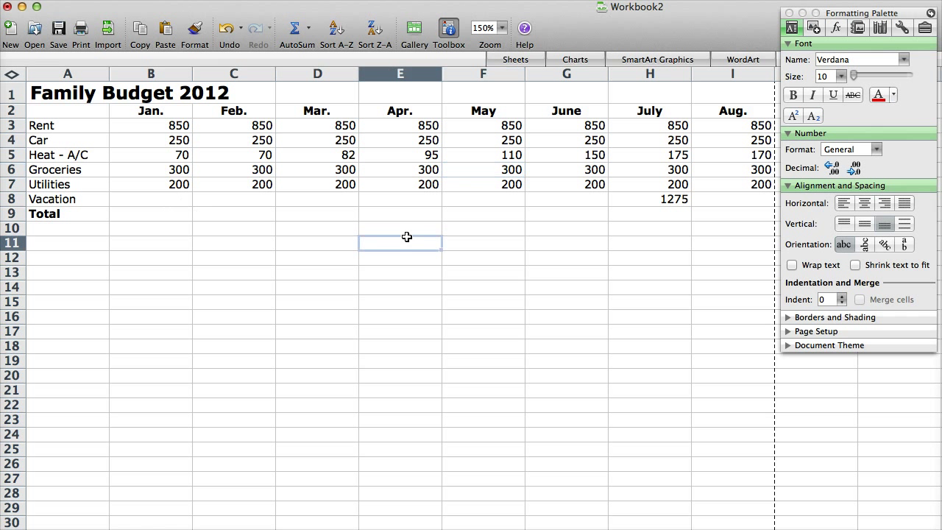
left_click(204, 217)
left_click_drag(69, 125, 56, 196)
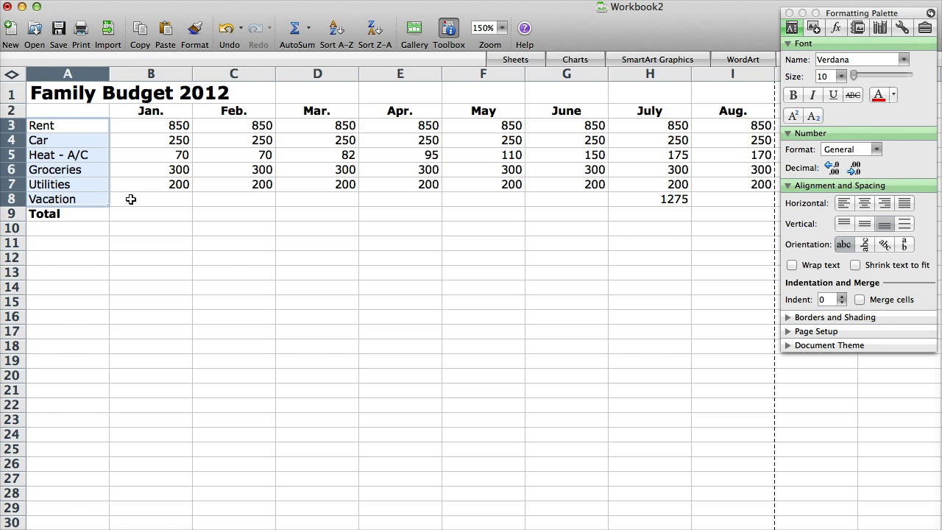
type("v")
left_click(134, 140)
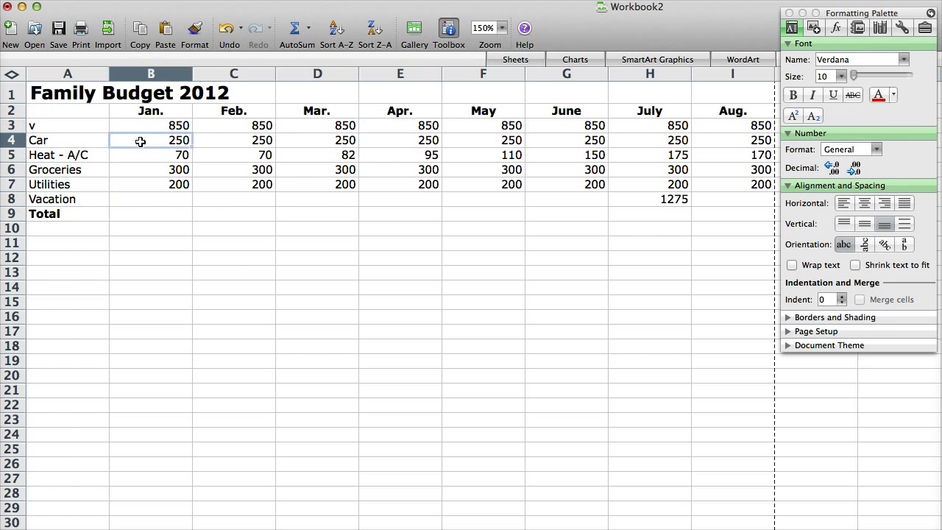
key("super+z")
left_click(75, 140)
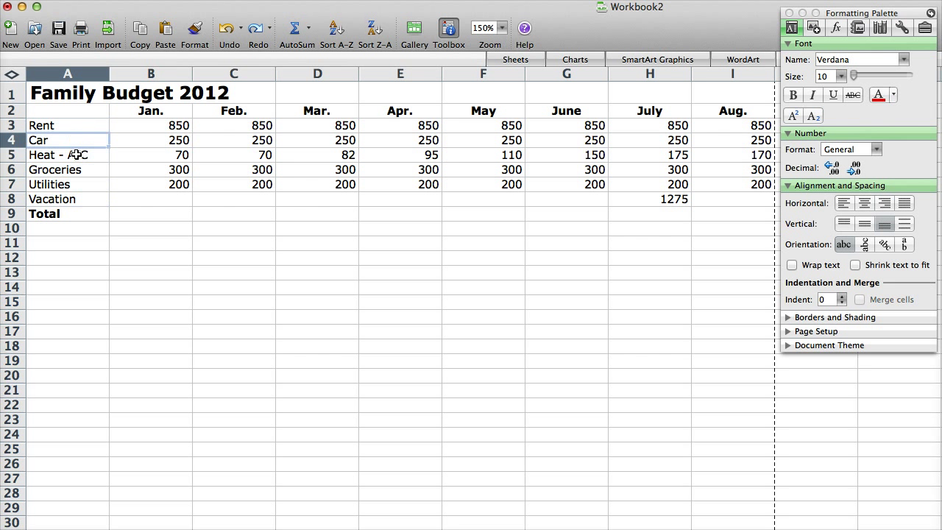
left_click(69, 215)
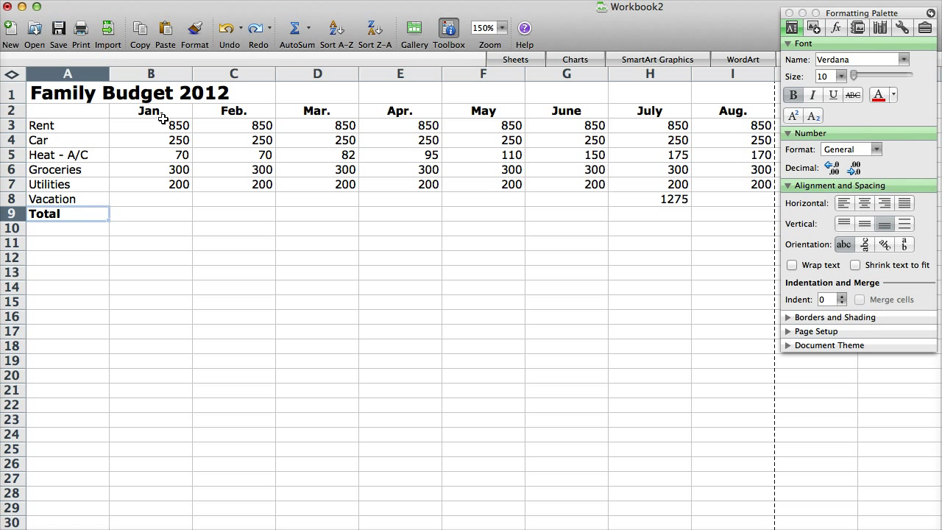
left_click_drag(159, 115, 718, 112)
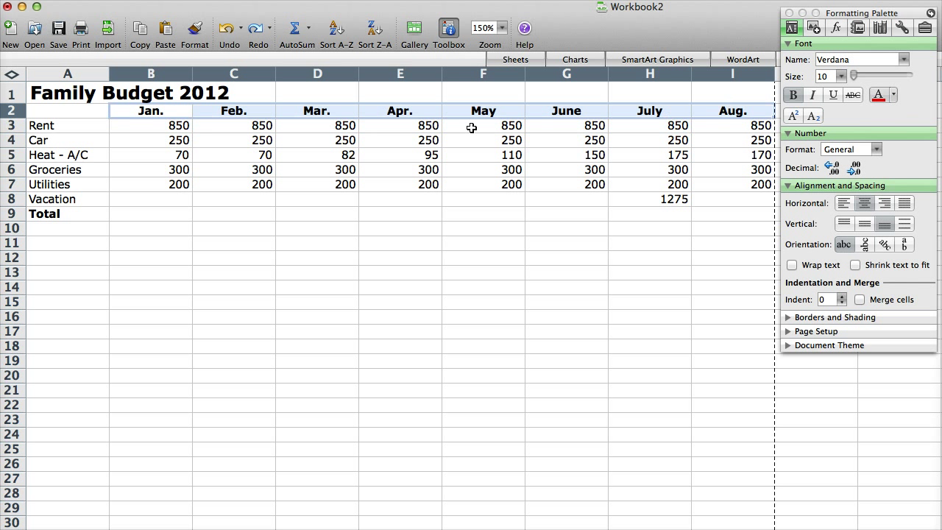
left_click_drag(176, 126, 172, 184)
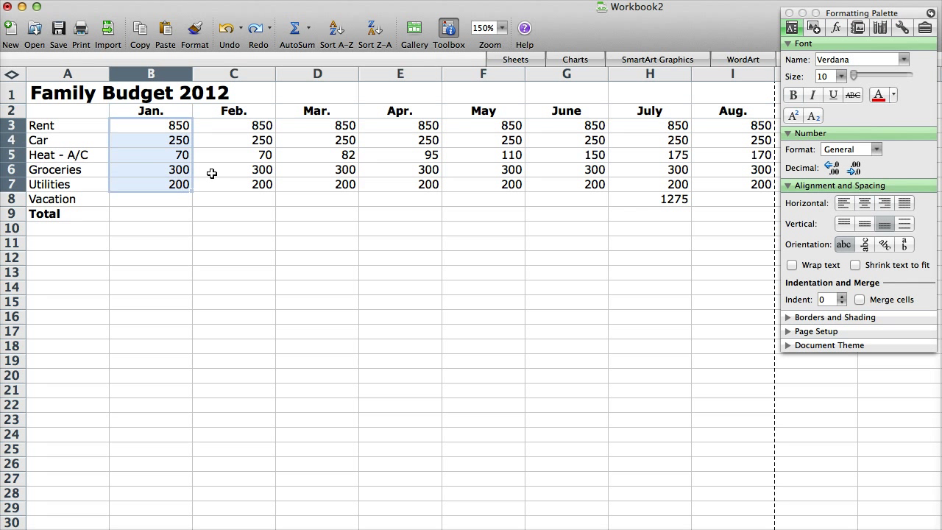
Set the January rent in B3 to 1250 and apply the same amount to every month through August
left_click(180, 126)
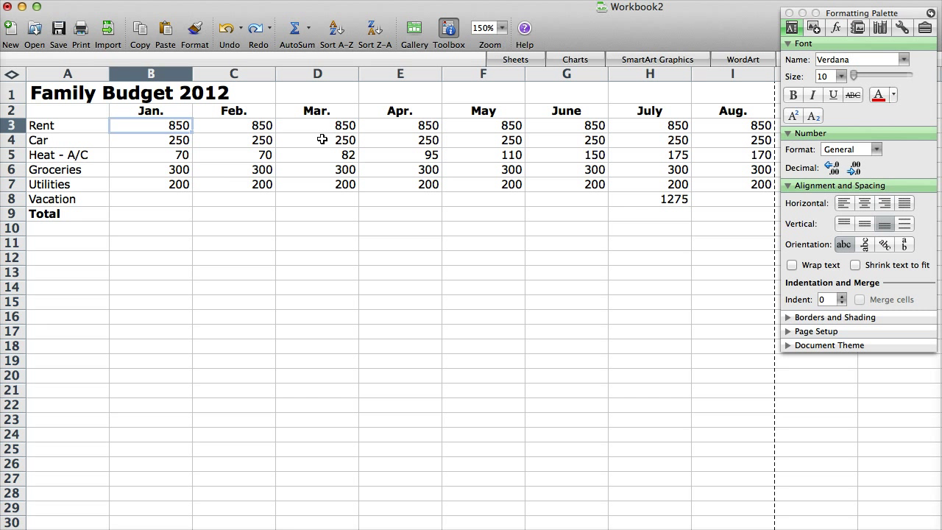
type("1250")
key("Return")
left_click_drag(245, 133, 741, 128)
left_click(673, 213)
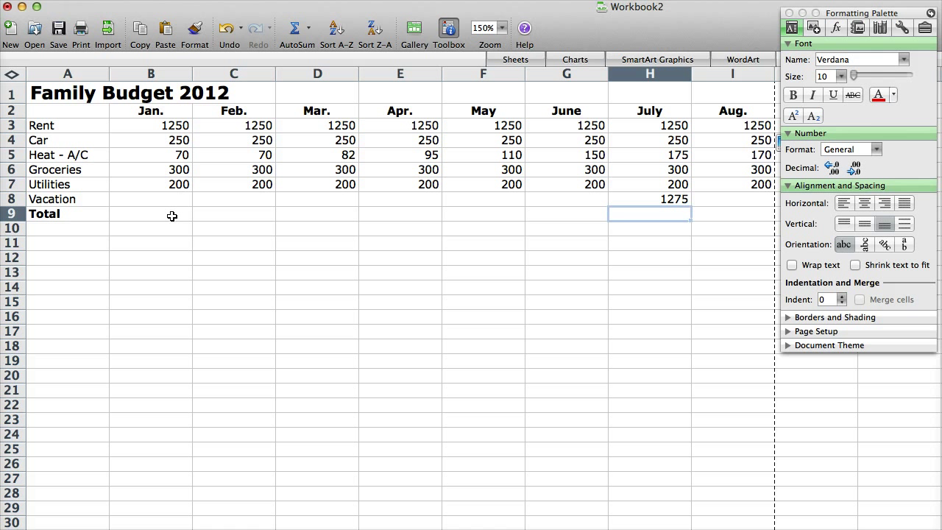
Enter the formula =SUM(B3:B8) in B9 to total the January expenses
left_click(172, 215)
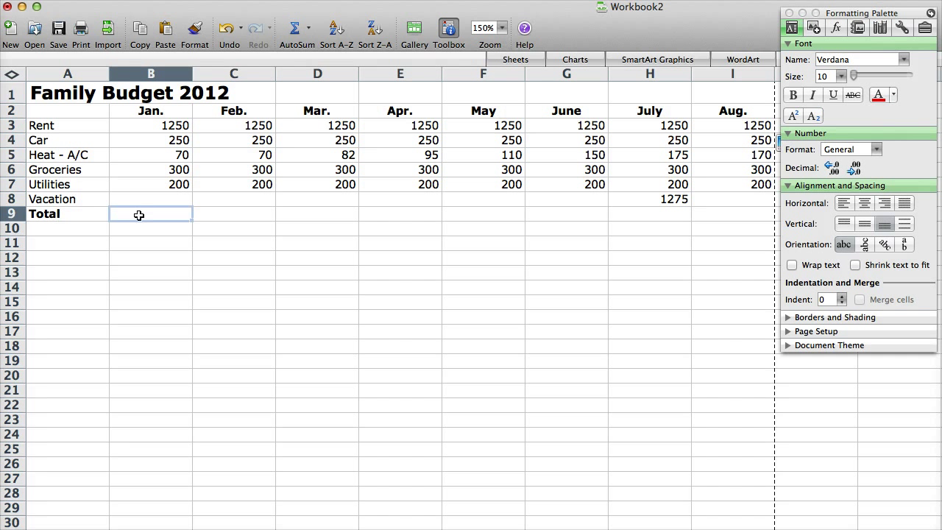
left_click(5, 213)
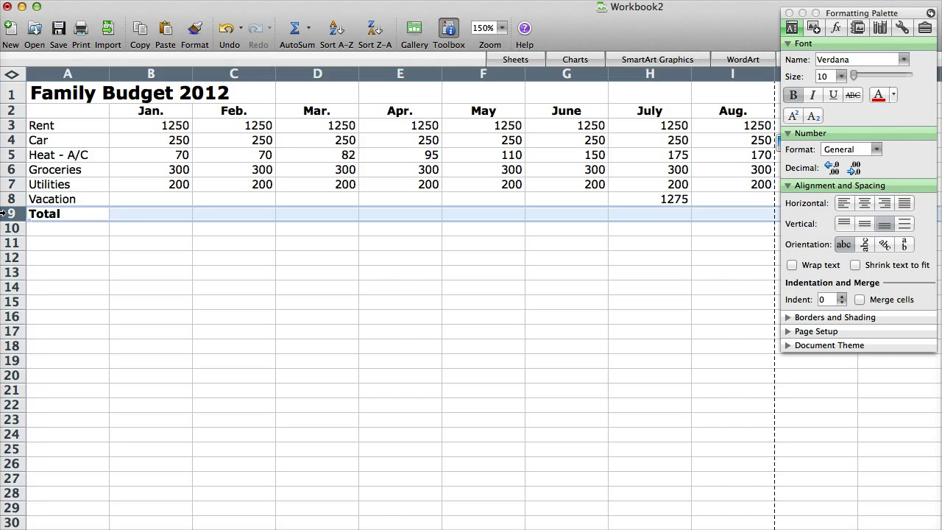
left_click(147, 73)
left_click(149, 213)
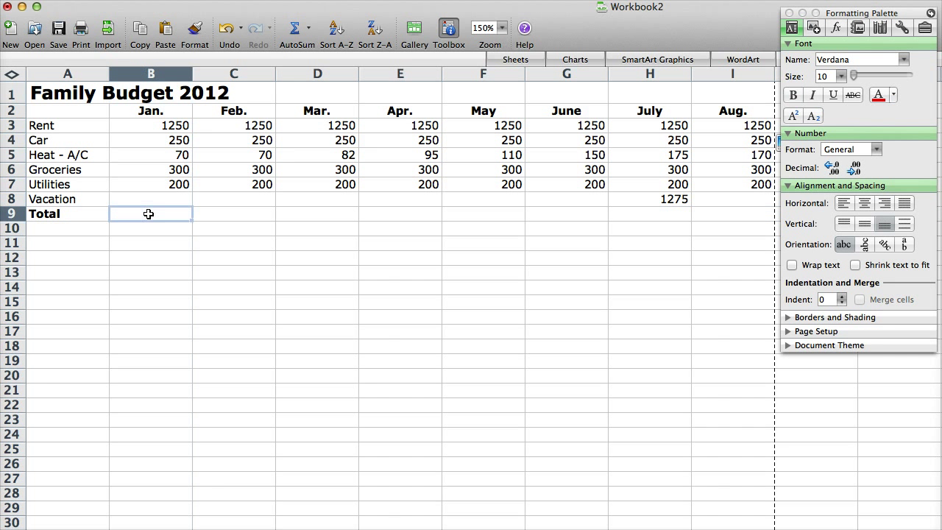
type("=")
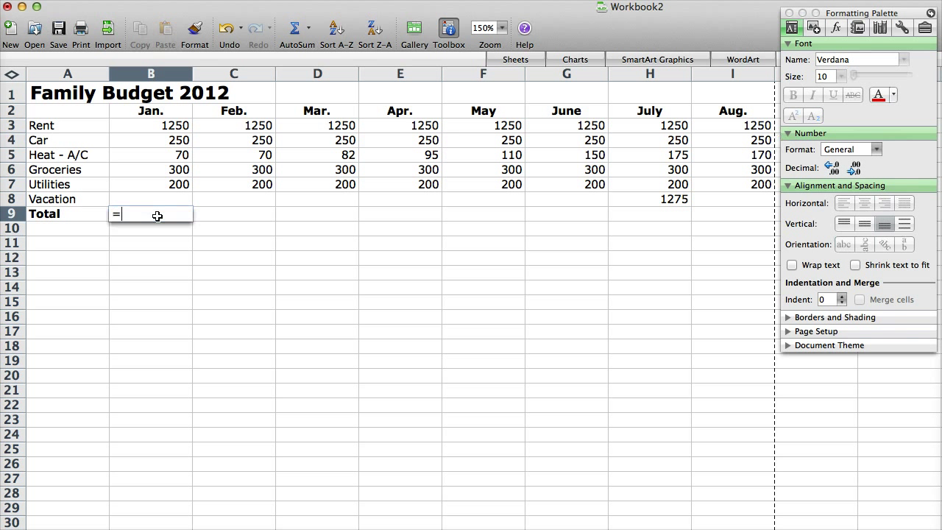
type("SUM")
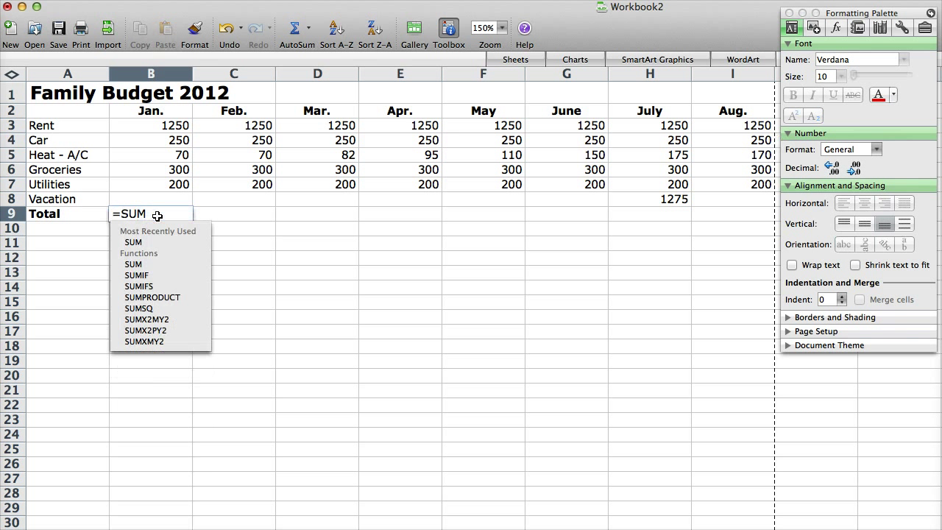
type("(")
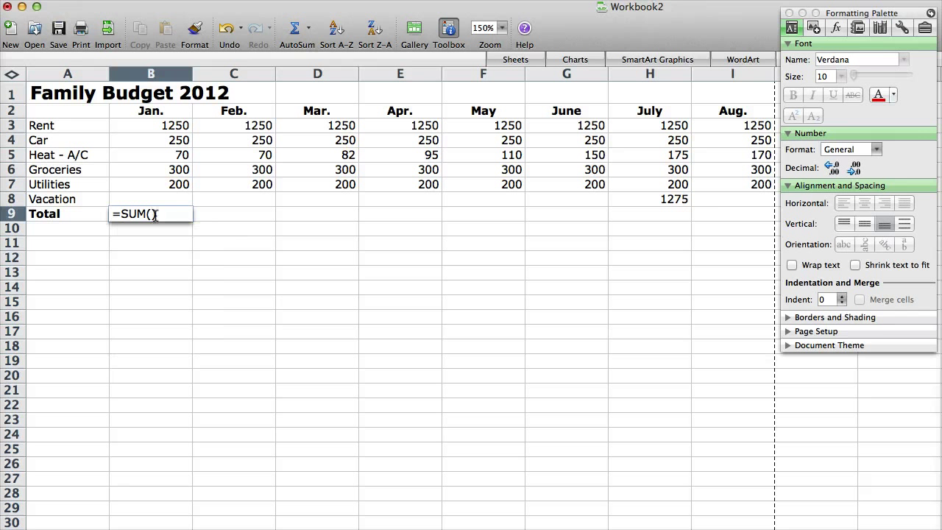
type(")")
left_click(150, 214)
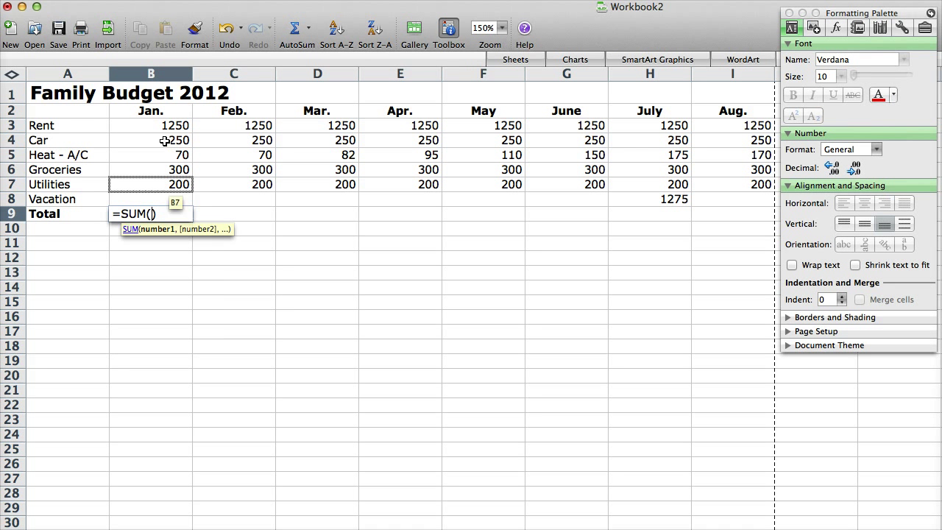
left_click_drag(164, 127, 158, 198)
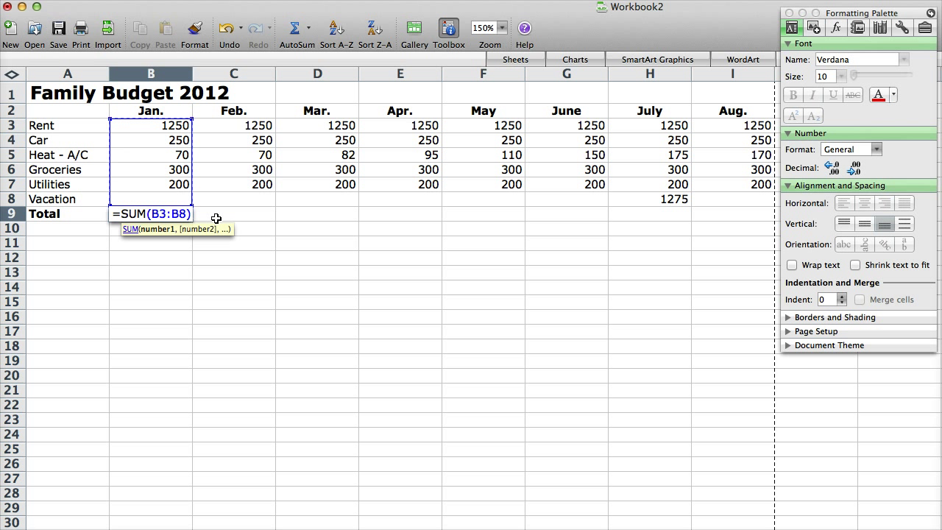
key("Return")
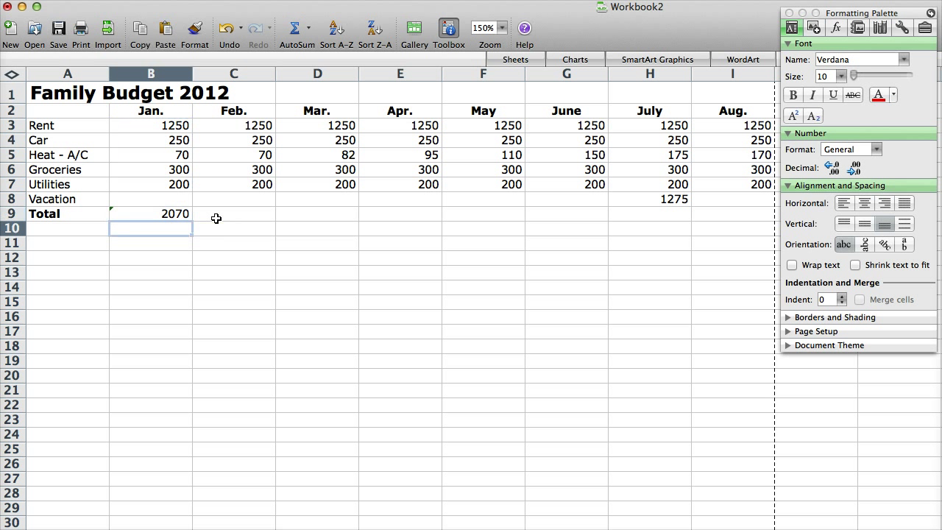
Fill the January total formula from B9 across to August in I9, and make the Total row A9:I9 bold
key("Up")
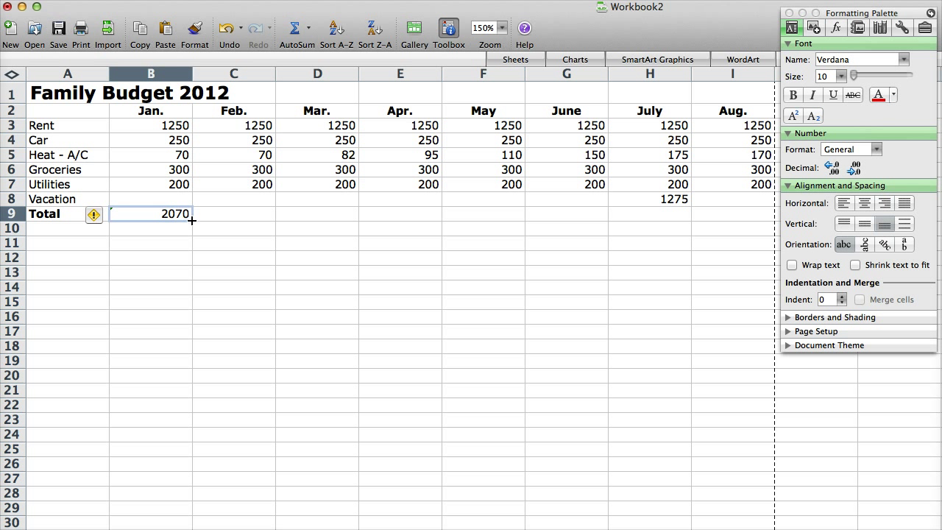
left_click_drag(190, 219, 750, 219)
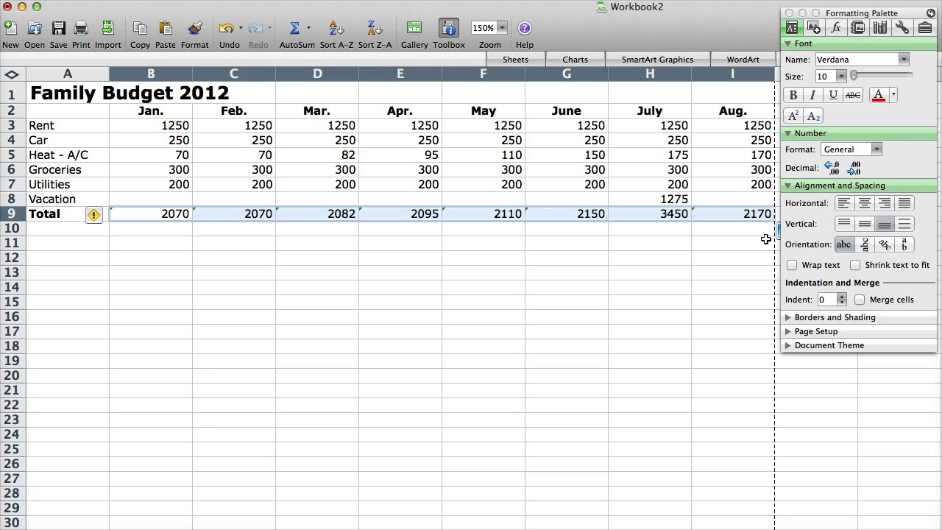
left_click(444, 263)
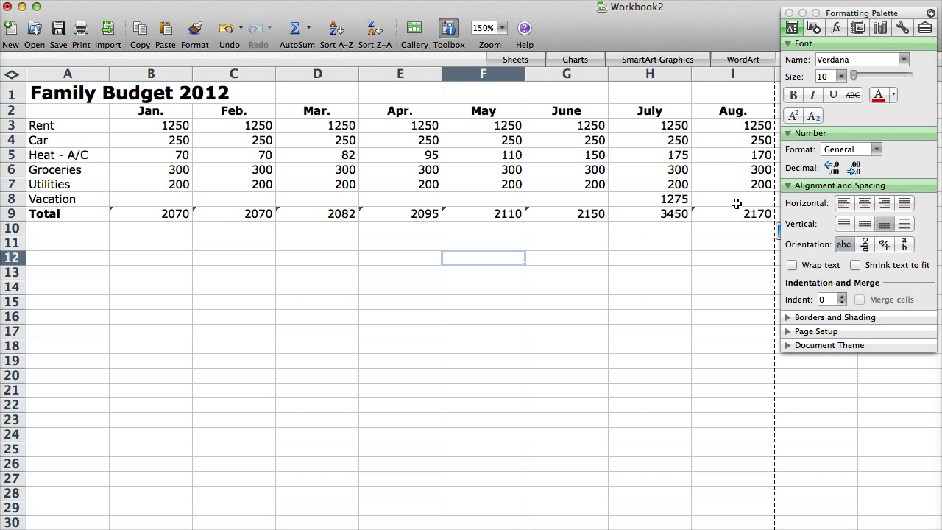
left_click_drag(77, 215, 724, 213)
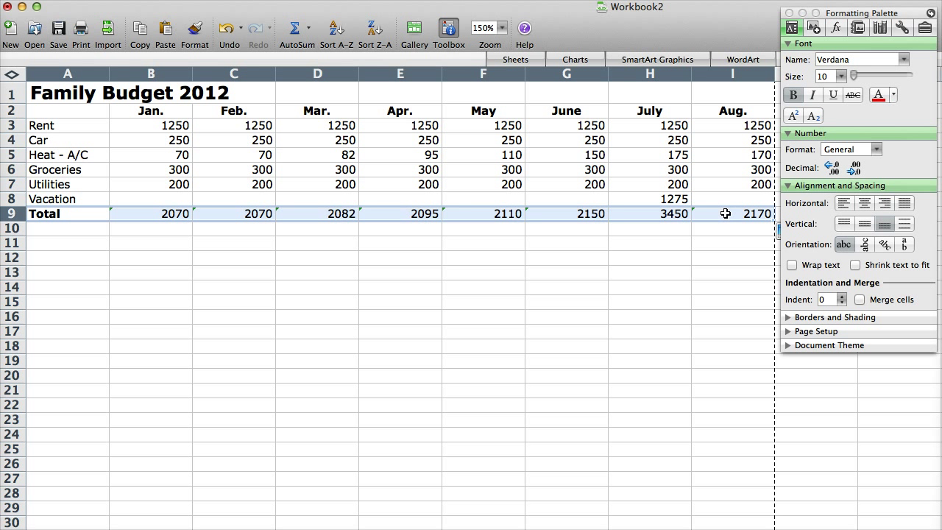
key("super+b")
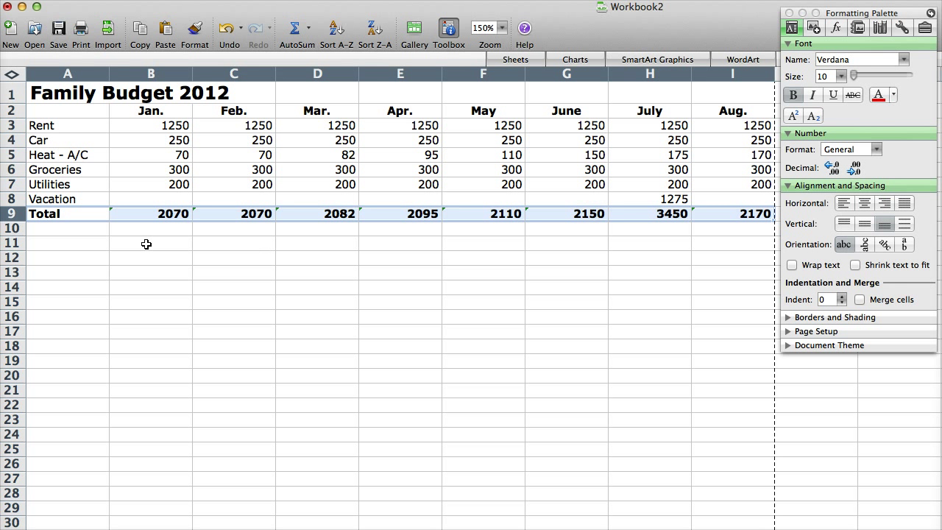
Enter the label "Grand total yr" in cell A11
left_click(146, 243)
left_click(77, 249)
type("G")
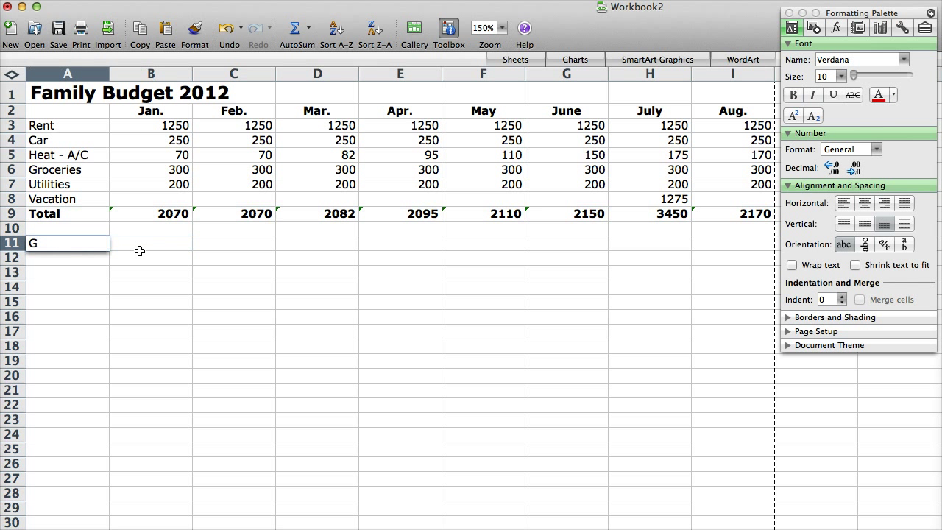
type("rad")
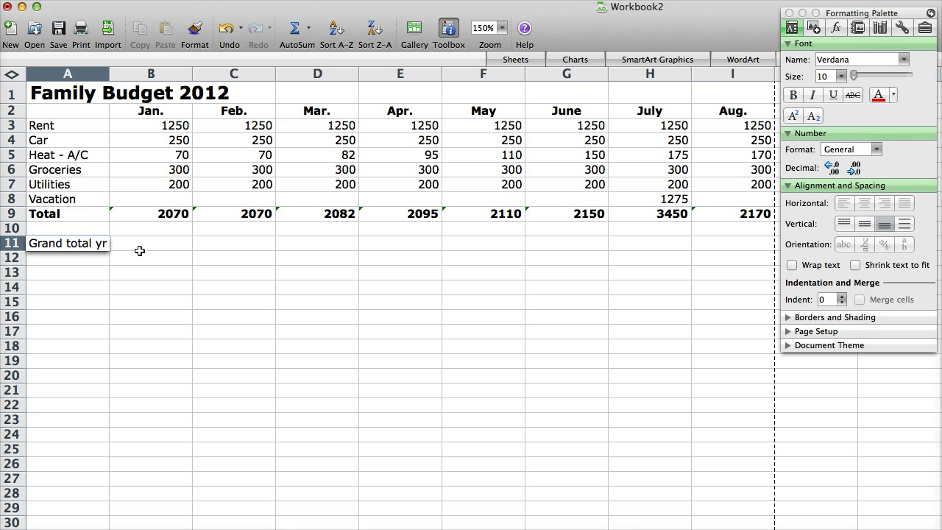
key("Return")
Enter the formula =SUM(B9:I9) in B11 to add up all monthly totals, and make the result bold
left_click(140, 251)
type("=")
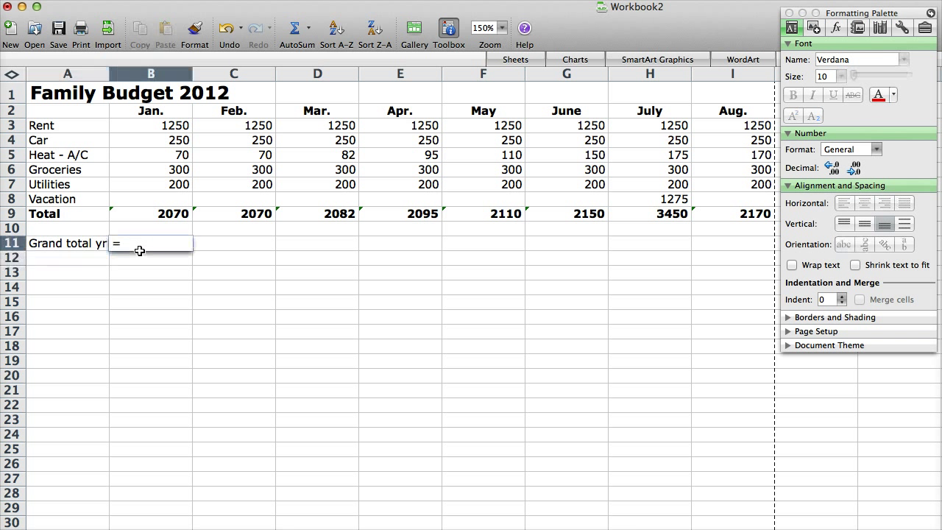
type("sum")
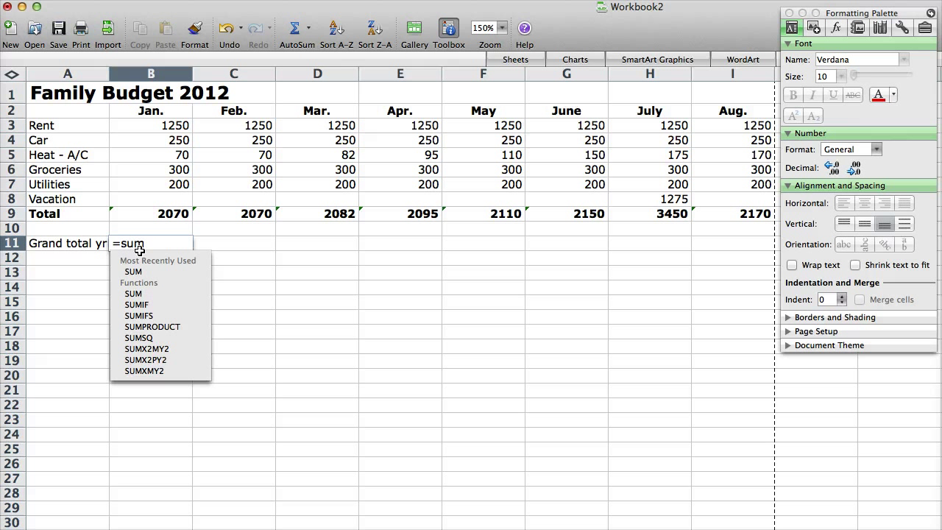
type("(")
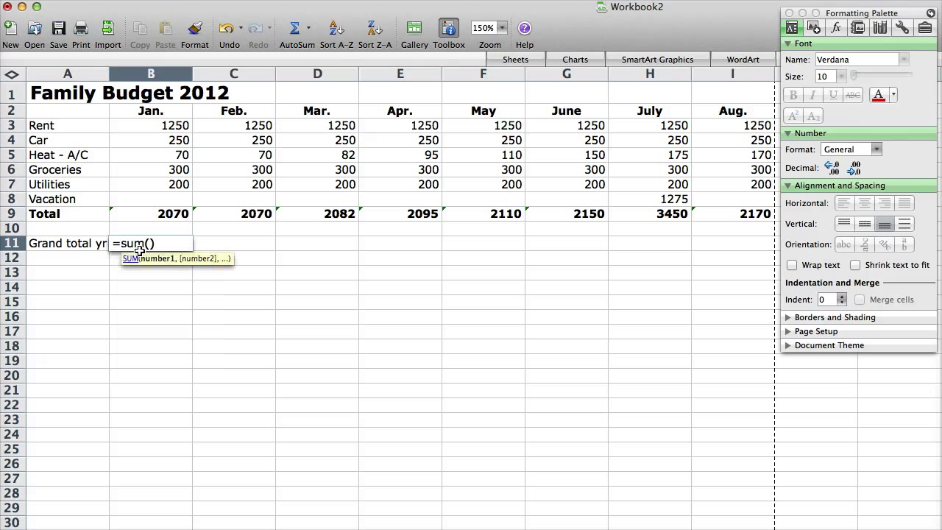
key("Right")
left_click(168, 213)
left_click_drag(150, 212, 727, 214)
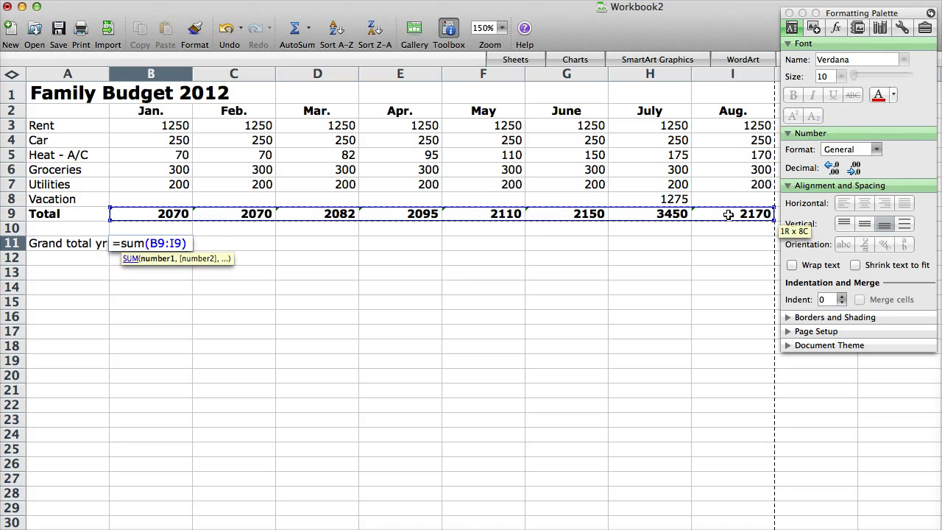
key("Return")
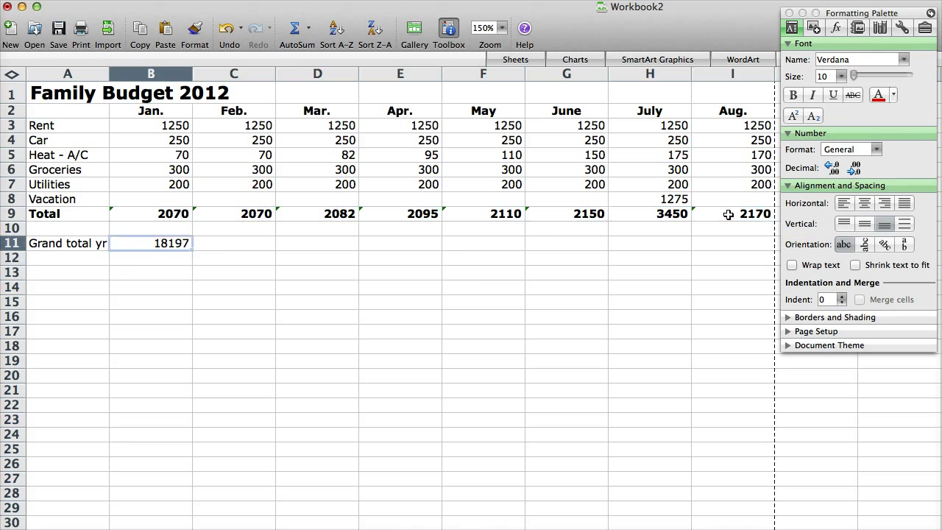
key("super+b")
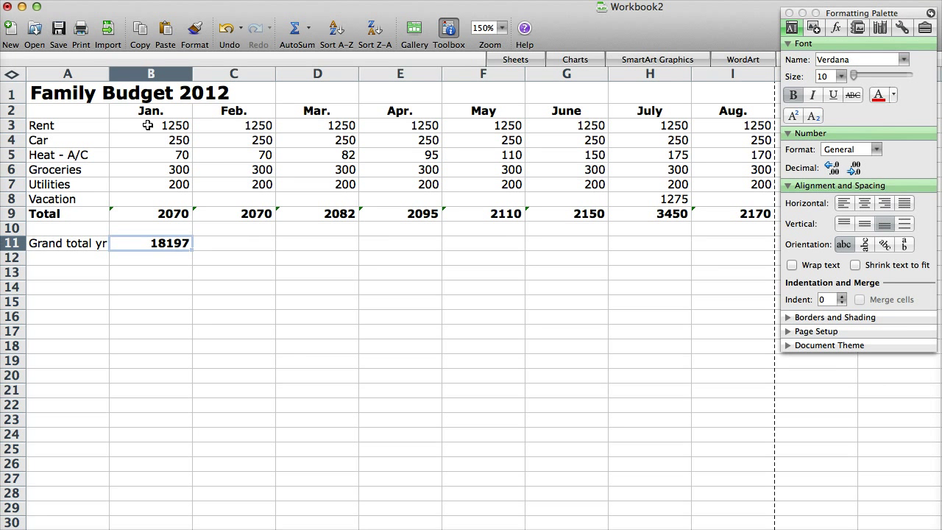
Format the amounts in B3:I11 as Currency with the $ symbol and two decimal places
left_click_drag(145, 125, 725, 244)
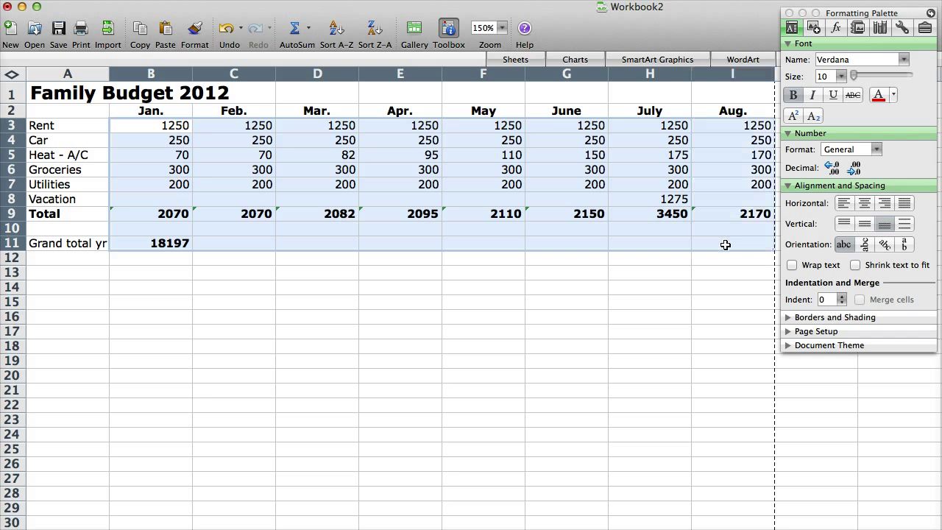
right_click(390, 183)
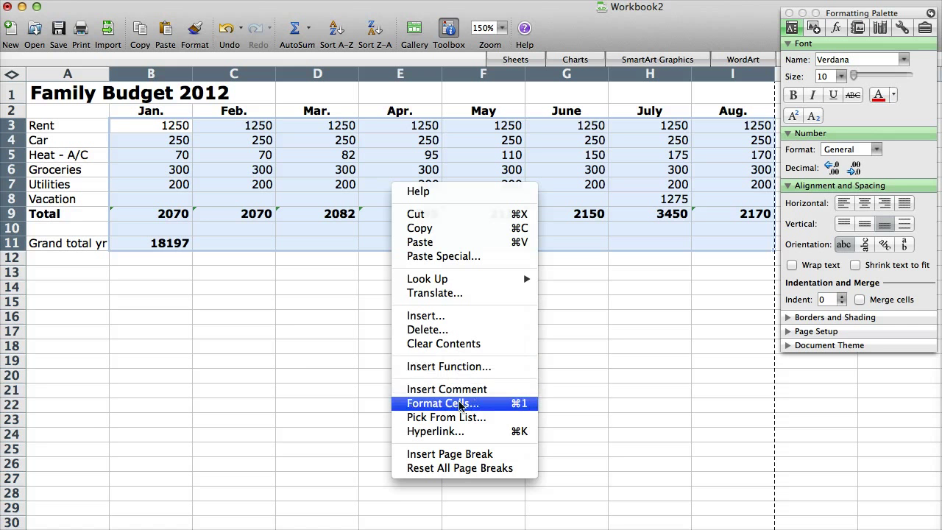
left_click(459, 402)
left_click_drag(403, 210, 414, 91)
left_click_drag(352, 83, 452, 234)
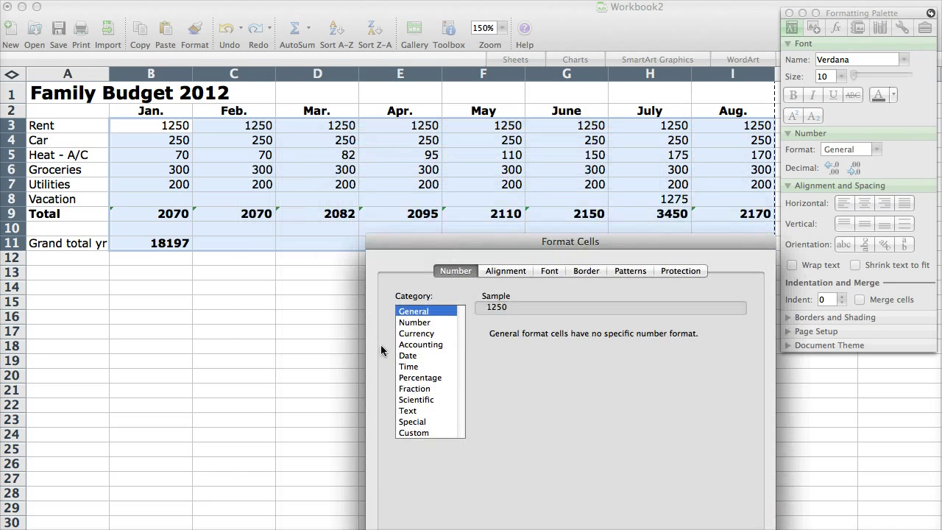
left_click(423, 335)
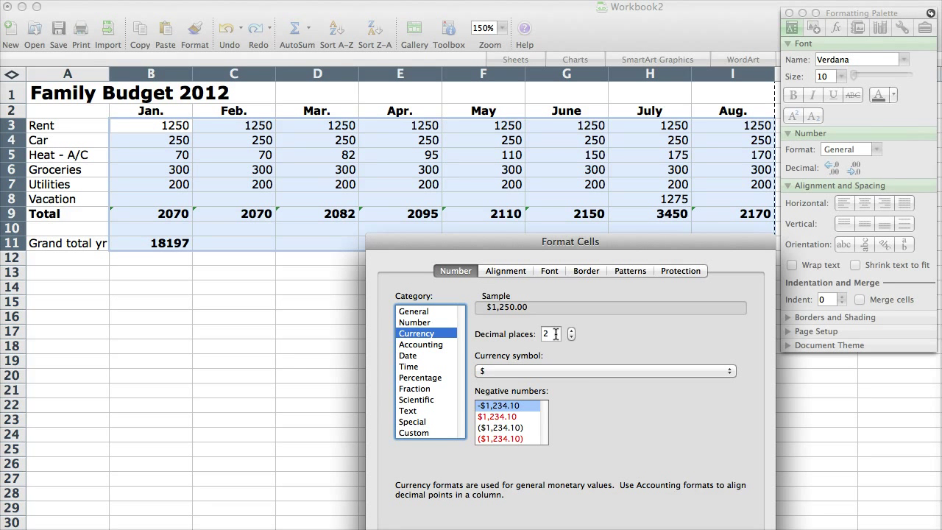
key("Return")
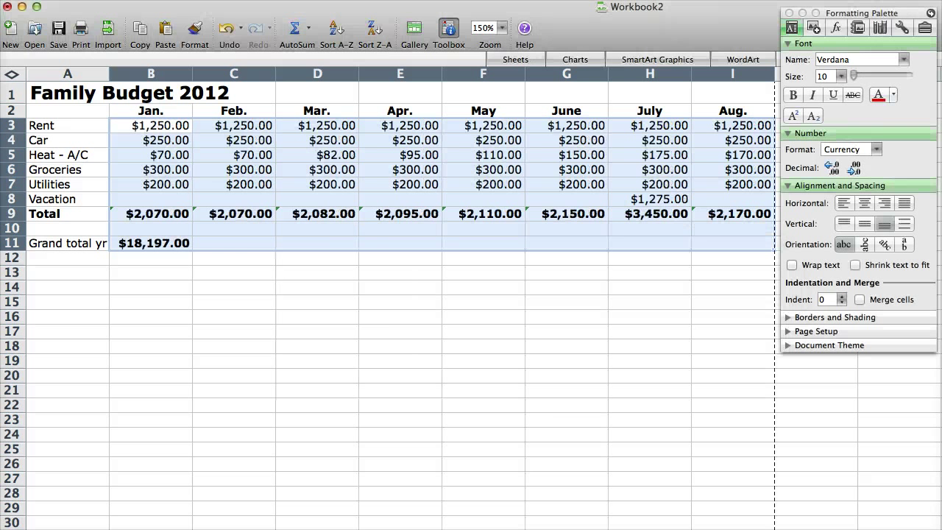
left_click(388, 318)
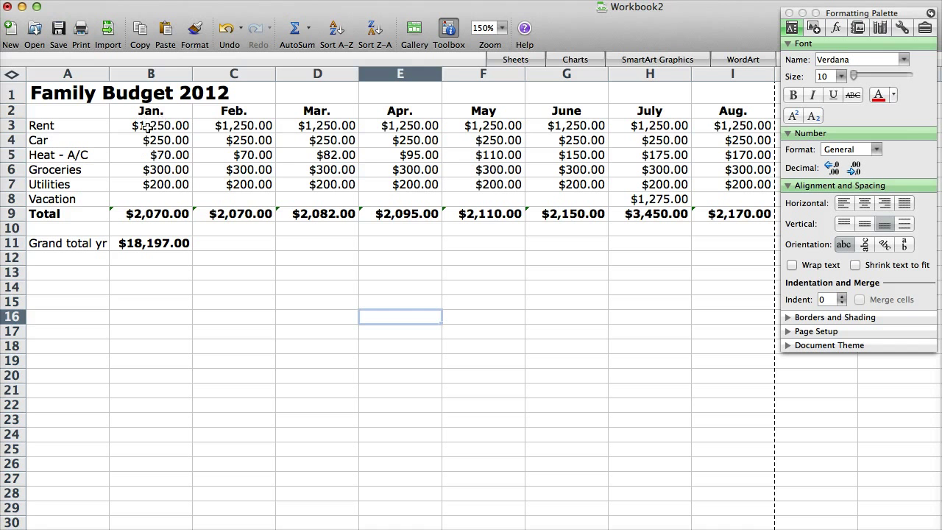
Reduce the currency amounts in B3:I9 to zero decimal places
left_click_drag(147, 127, 740, 219)
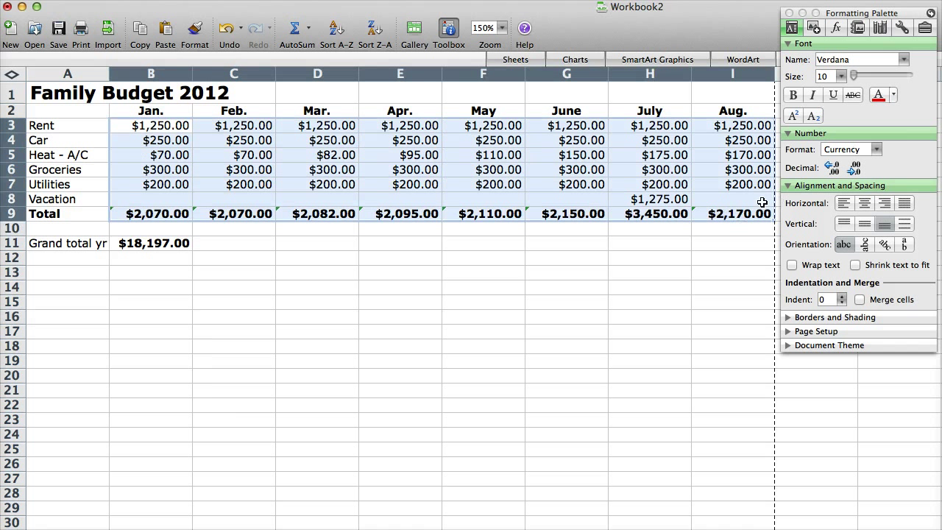
left_click(853, 174)
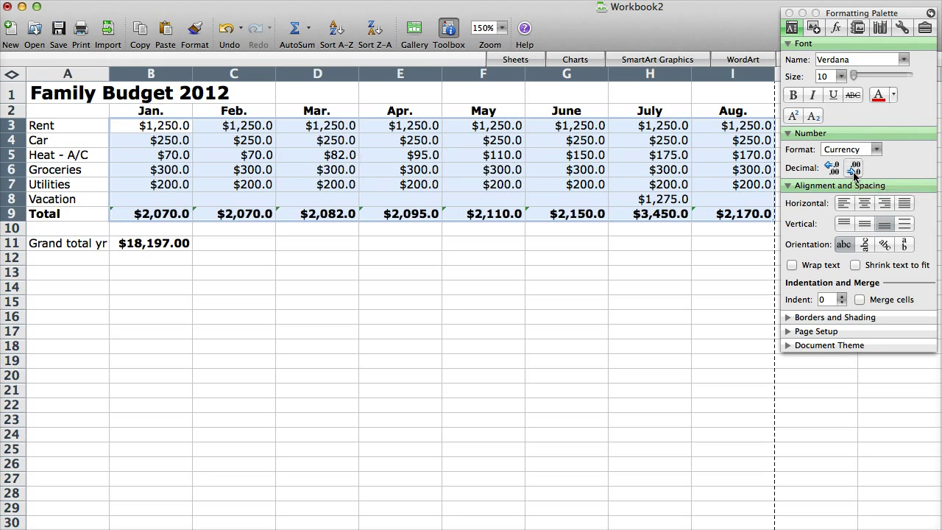
left_click(852, 175)
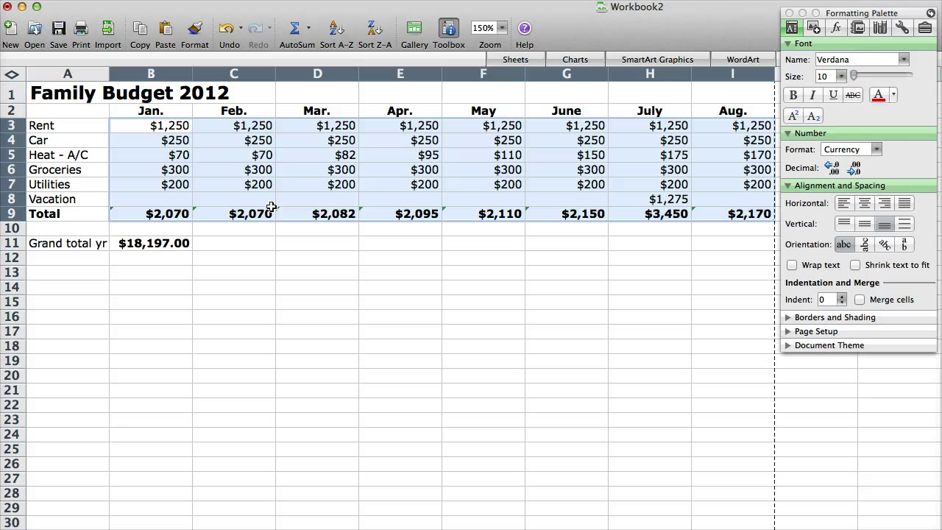
left_click(337, 262)
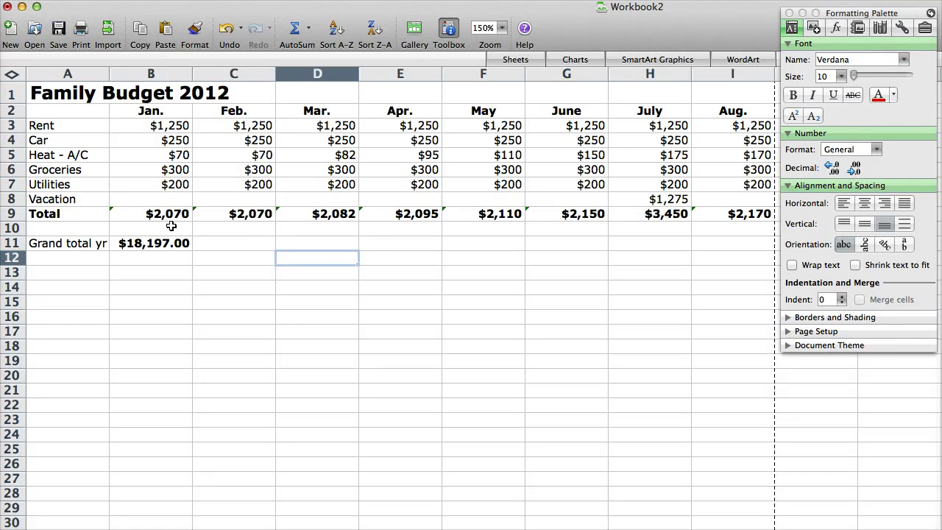
left_click_drag(165, 215, 206, 213)
left_click(330, 214)
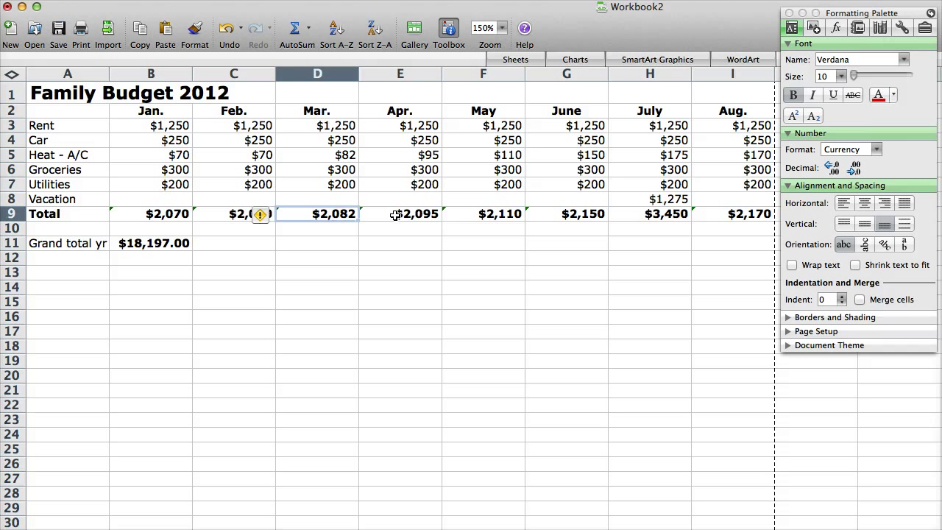
left_click(396, 216)
left_click(480, 215)
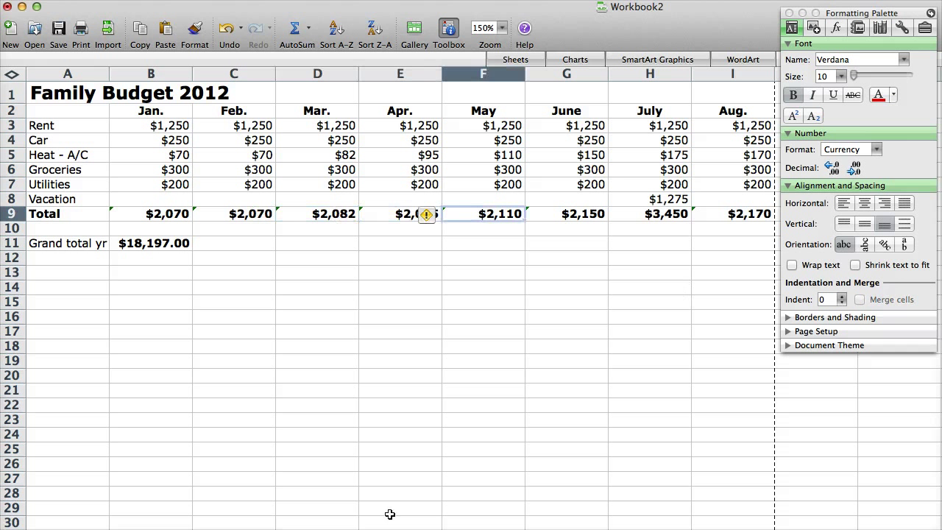